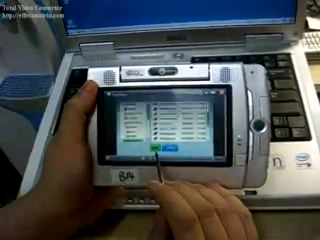
Confirm the selected video with the green Open button to start playback
{"action": "left_click", "coordinate": [157, 151]}
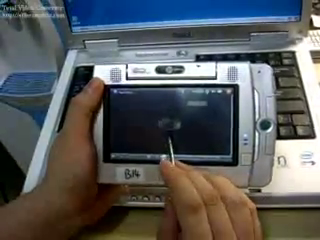